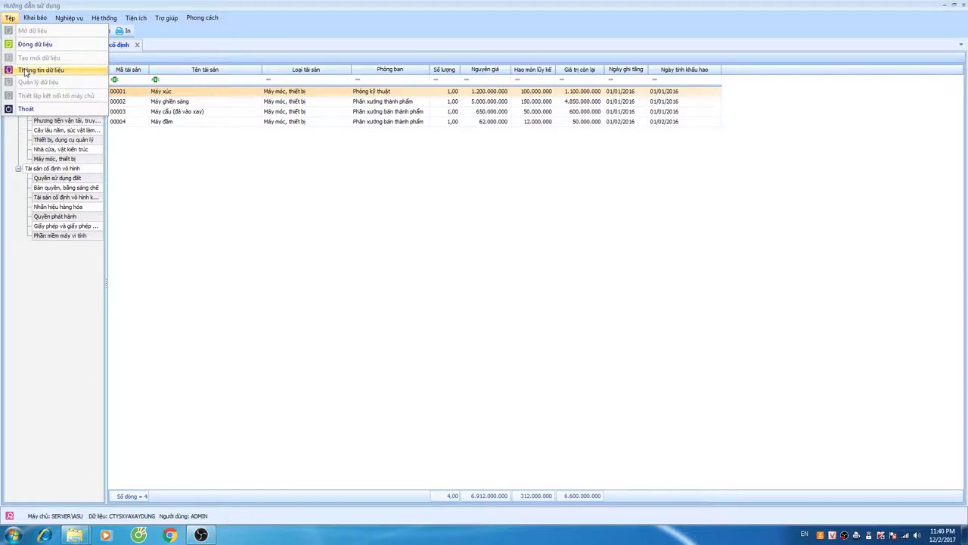
Step: Check the accounting start date in the data information against the Ngày ghi tăng dates of the listed fixed assets
{"action": "left_click", "coordinate": [25, 71]}
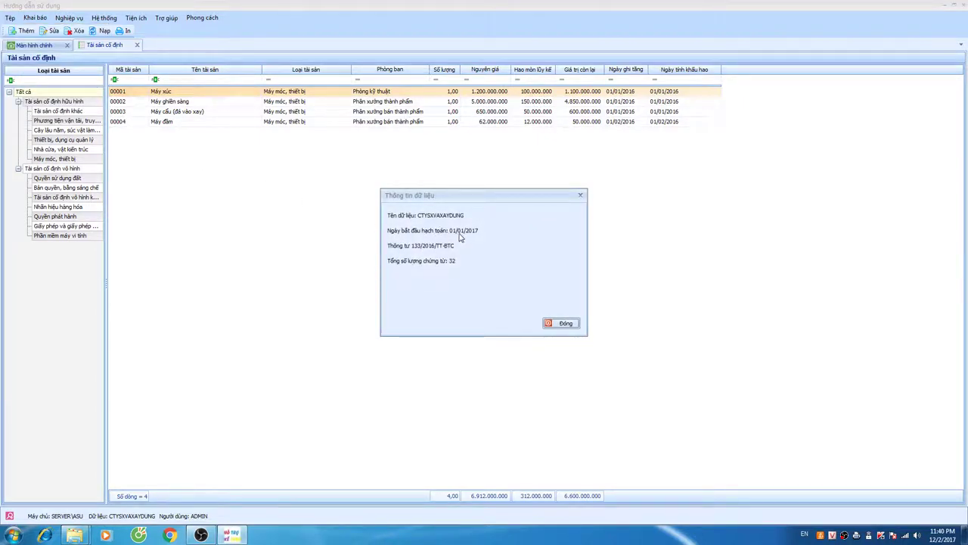
{"action": "left_click", "coordinate": [562, 324]}
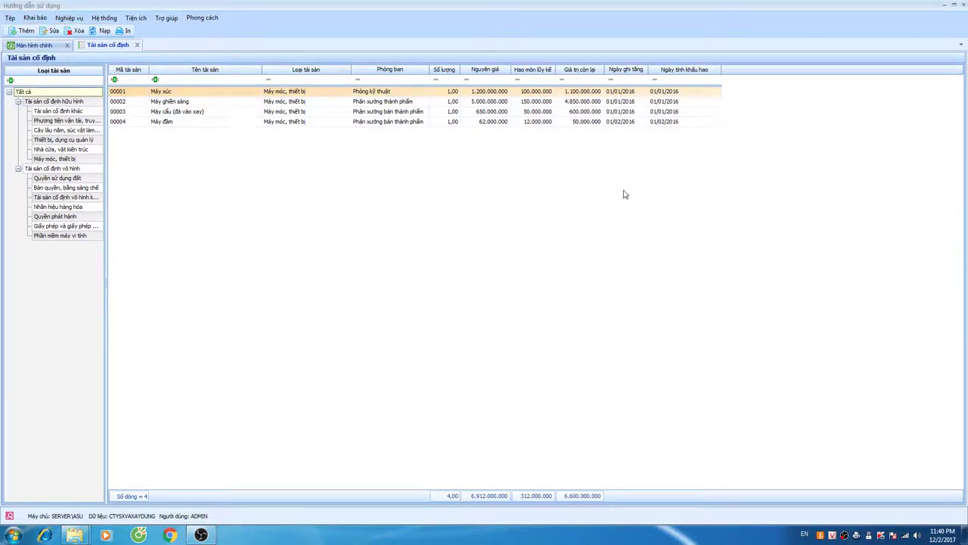
{"action": "left_click", "coordinate": [628, 111]}
{"action": "left_click", "coordinate": [628, 122]}
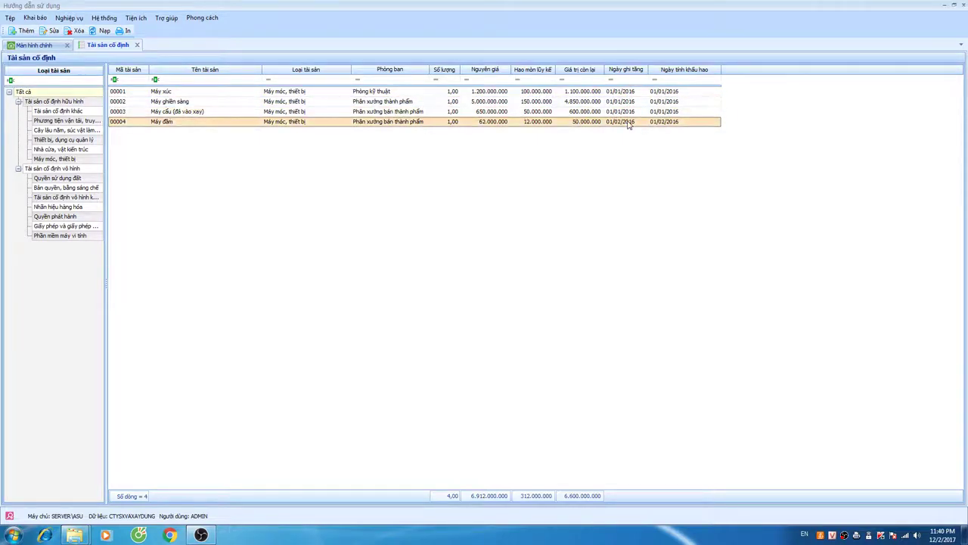
{"action": "left_click", "coordinate": [628, 112]}
{"action": "left_click", "coordinate": [628, 95]}
{"action": "left_click", "coordinate": [628, 121]}
Step: Start a new fixed asset record and examine its general information fields, including the Phòng ban department choices
{"action": "right_click", "coordinate": [149, 157]}
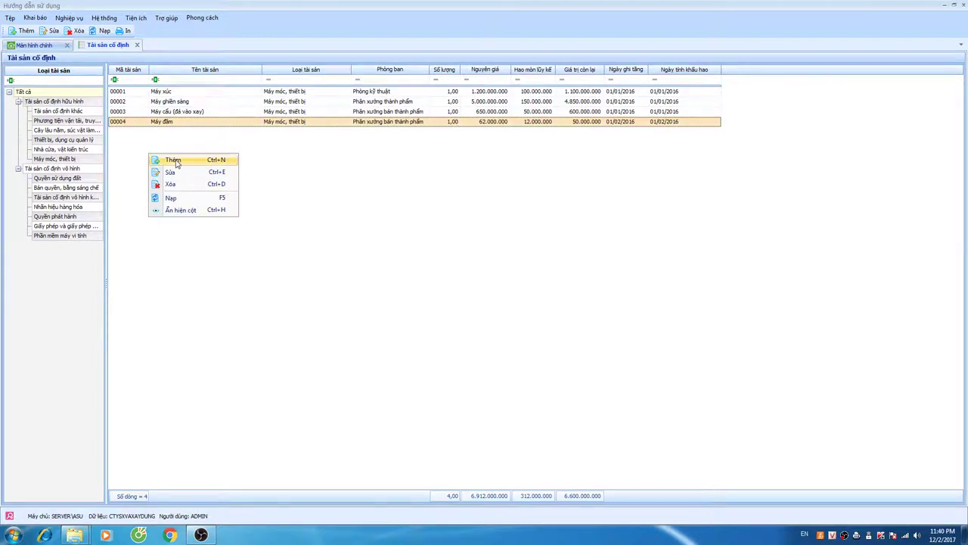
{"action": "left_click", "coordinate": [173, 160]}
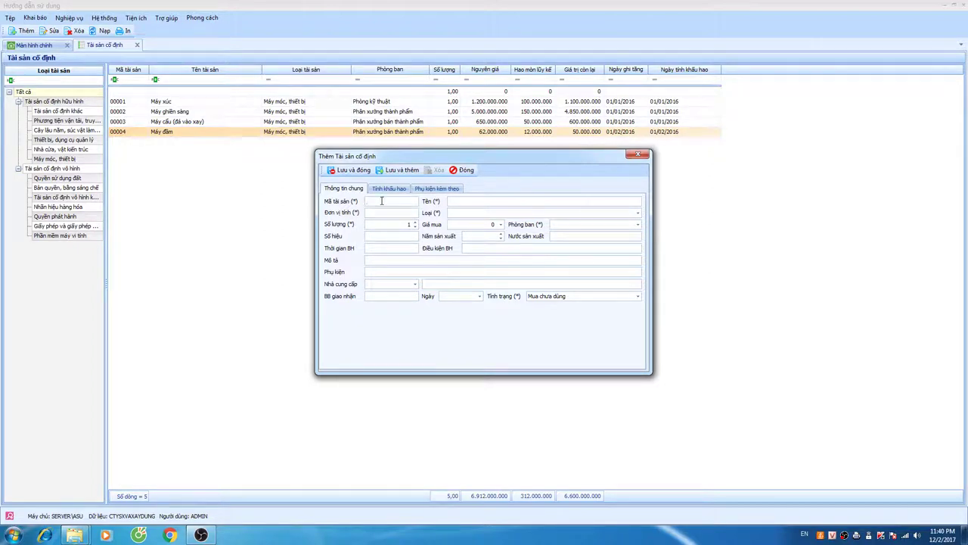
{"action": "left_click", "coordinate": [470, 202]}
{"action": "left_click", "coordinate": [463, 215]}
{"action": "left_click", "coordinate": [374, 225]}
{"action": "left_click", "coordinate": [477, 224]}
{"action": "left_click", "coordinate": [581, 228]}
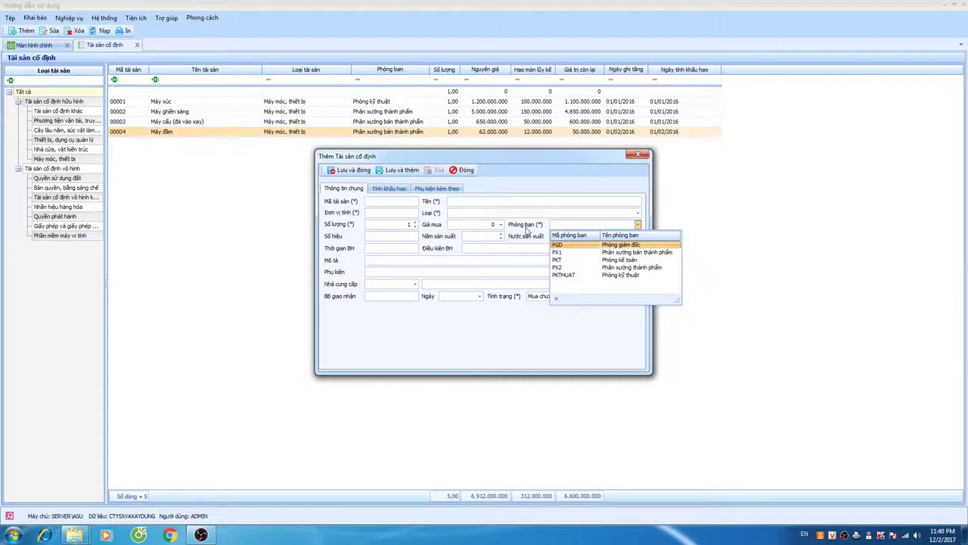
{"action": "left_click", "coordinate": [527, 229]}
{"action": "left_click", "coordinate": [567, 226]}
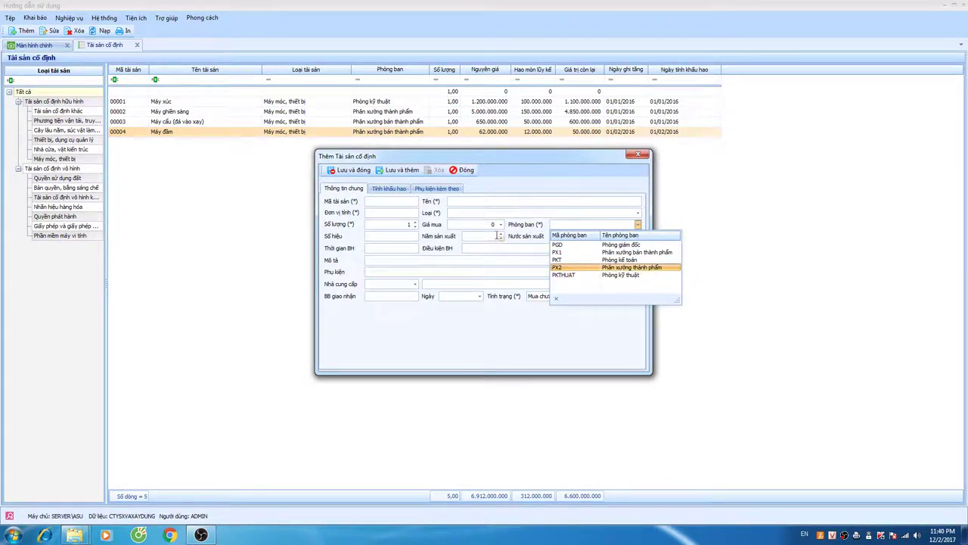
{"action": "left_click", "coordinate": [439, 241]}
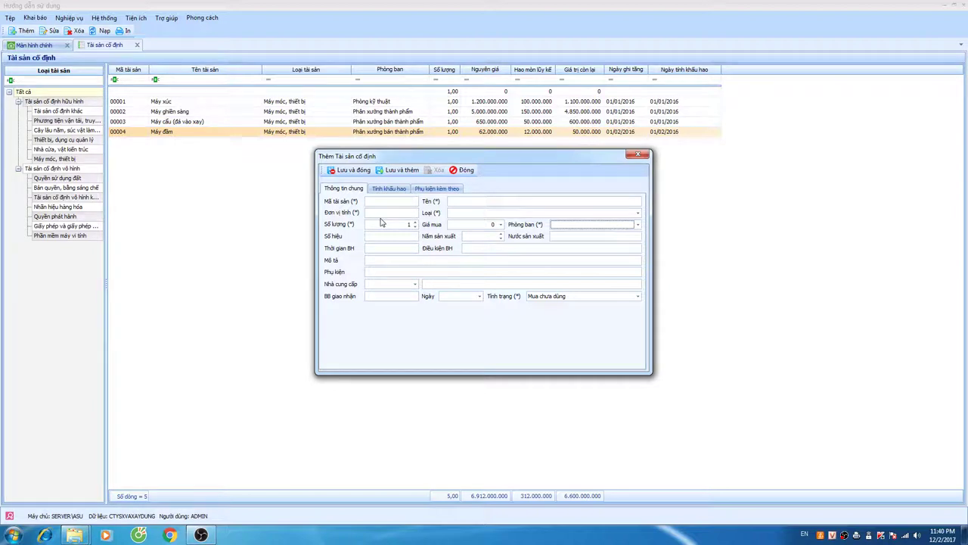
Step: Set the new asset's Tình trạng status to Đang dùng and review the other status options
{"action": "left_click", "coordinate": [548, 298]}
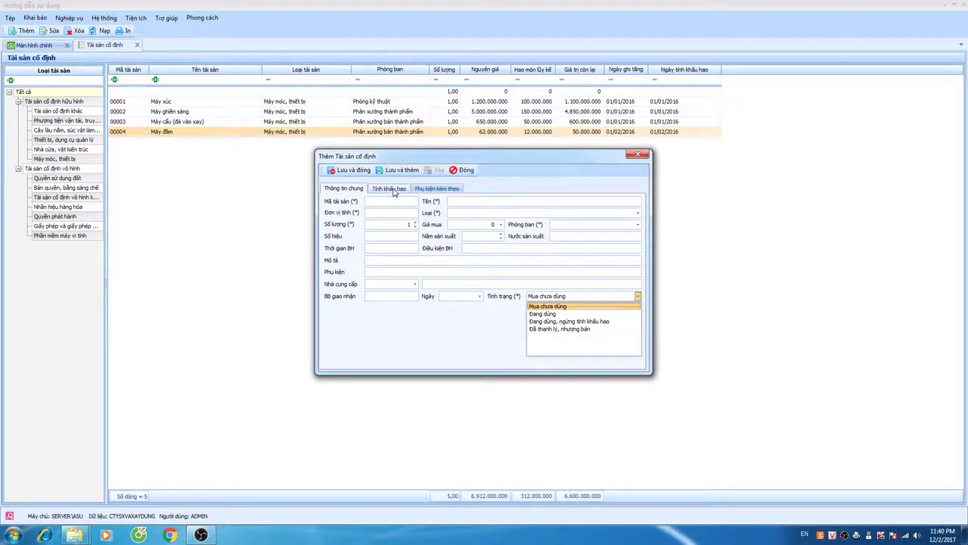
{"action": "left_click", "coordinate": [553, 317]}
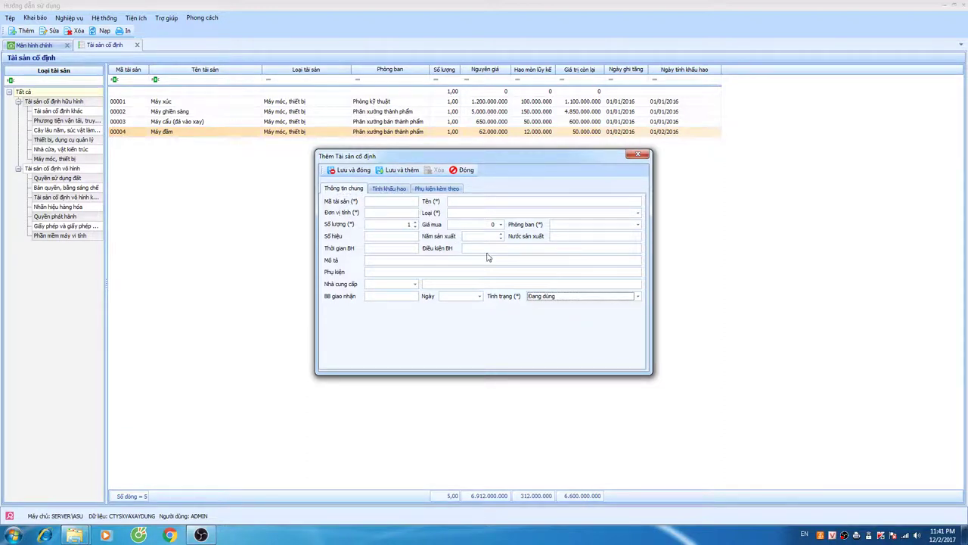
{"action": "left_click", "coordinate": [553, 296]}
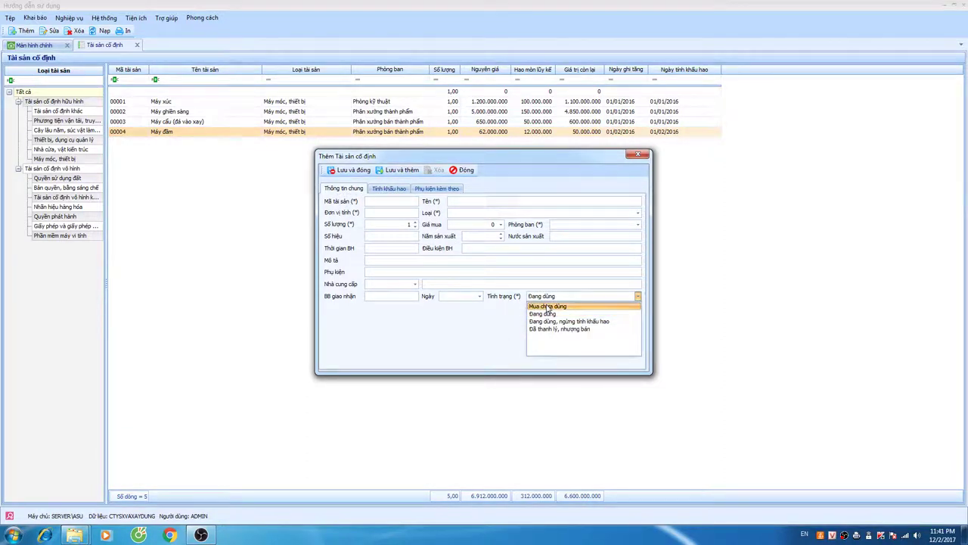
{"action": "left_click", "coordinate": [502, 301]}
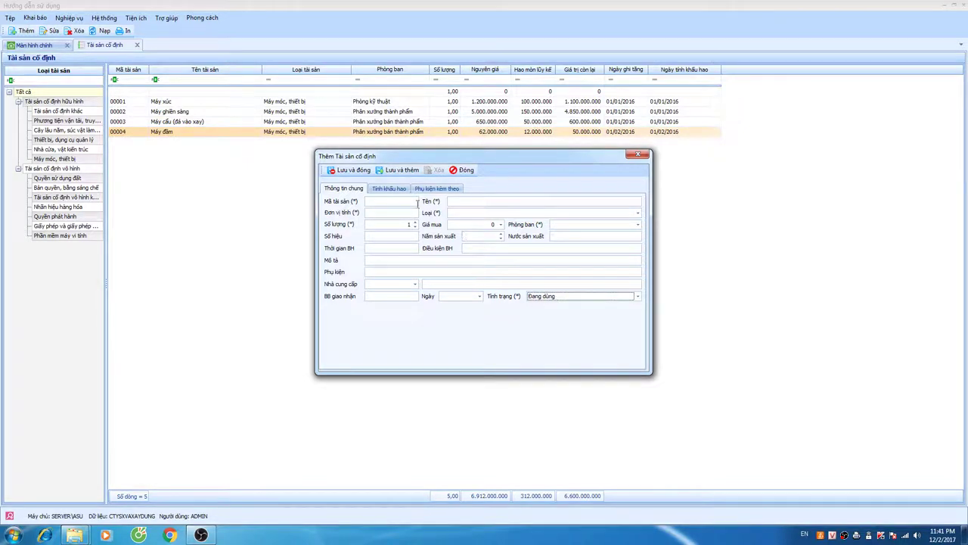
Step: Examine the new asset's Tính khấu hao details, covering owner's capital, depreciation value and rates, usage time, accumulated depreciation and remaining value
{"action": "left_click", "coordinate": [393, 191]}
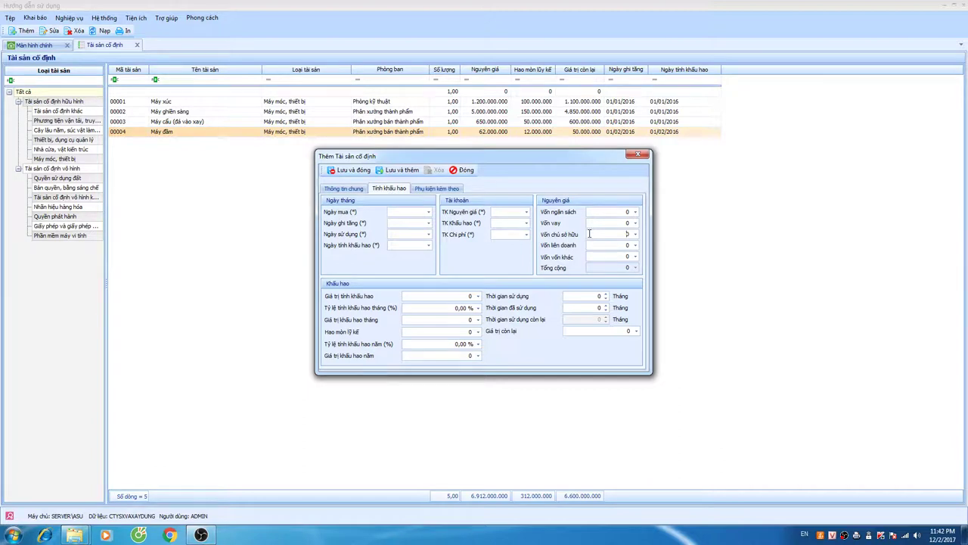
{"action": "left_click", "coordinate": [631, 235]}
{"action": "left_click", "coordinate": [437, 296]}
{"action": "left_click", "coordinate": [597, 297]}
{"action": "left_click", "coordinate": [461, 308]}
{"action": "left_click", "coordinate": [419, 321]}
{"action": "left_click", "coordinate": [596, 308]}
{"action": "left_click", "coordinate": [569, 296]}
{"action": "left_click", "coordinate": [454, 333]}
{"action": "left_click", "coordinate": [576, 331]}
{"action": "left_click", "coordinate": [454, 354]}
Step: View the new asset's Phụ kiện kèm theo accessory list and close the new asset form
{"action": "left_click_drag", "start_coordinate": [505, 159], "coordinate": [552, 167]}
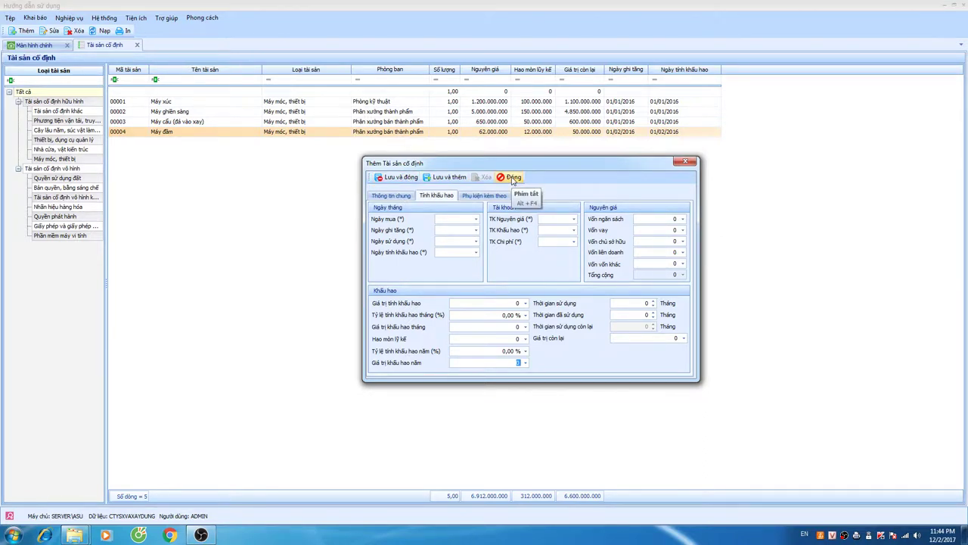
{"action": "left_click", "coordinate": [484, 197]}
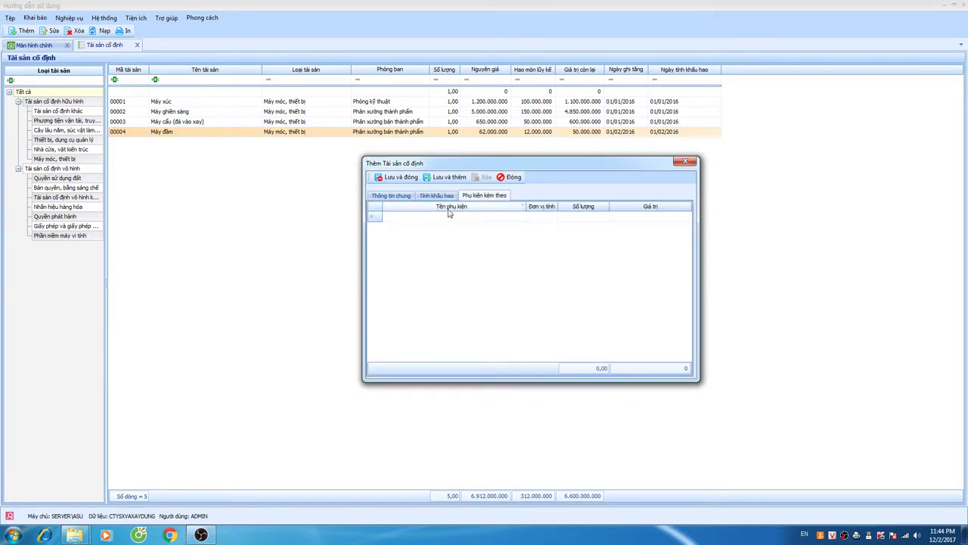
{"action": "left_click", "coordinate": [502, 182]}
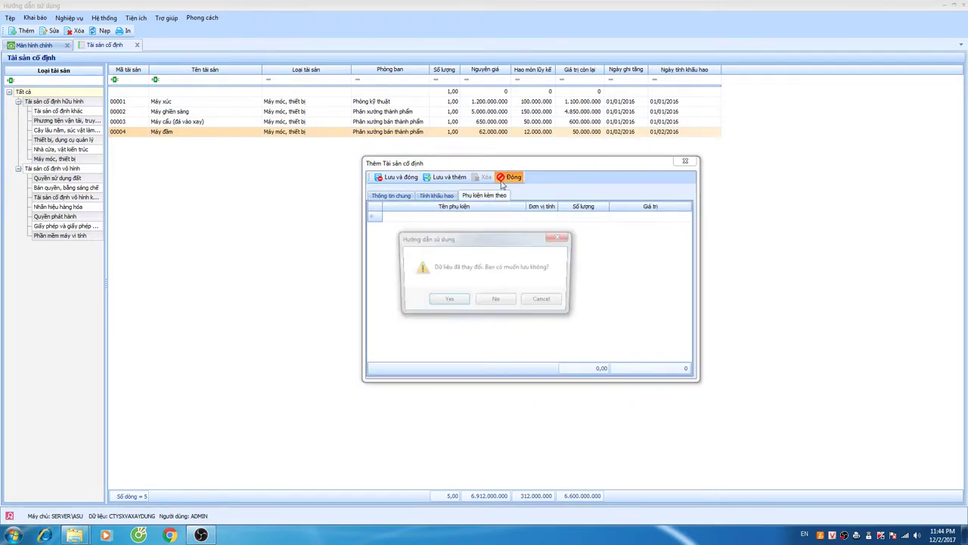